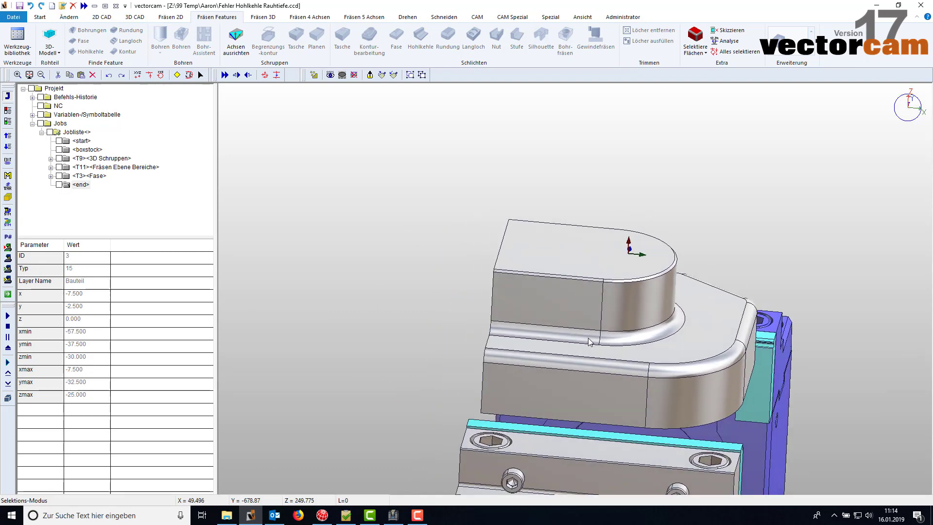
Step: Select the concave fillet at the base of the raised block and extend the selection to its connected fillet faces with the Hohlkehle feature search
{"action": "left_click", "coordinate": [589, 337]}
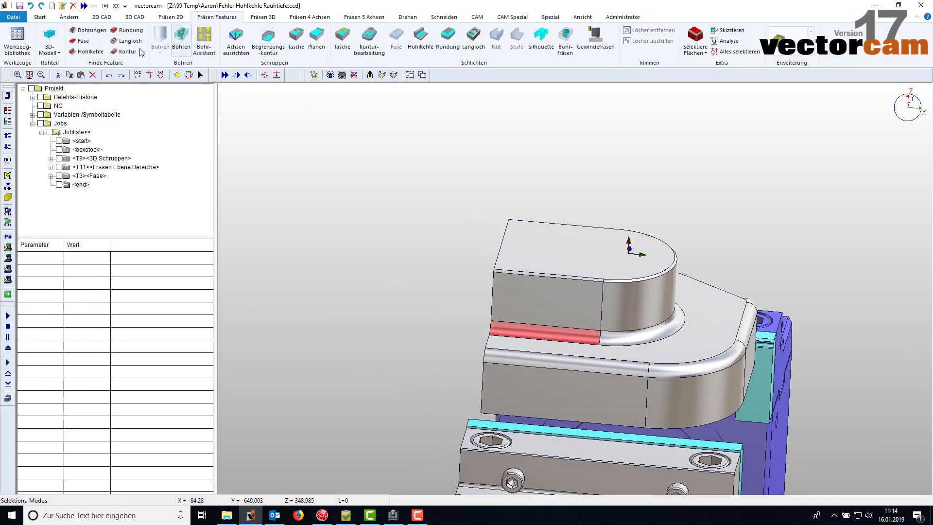
{"action": "left_click", "coordinate": [94, 53]}
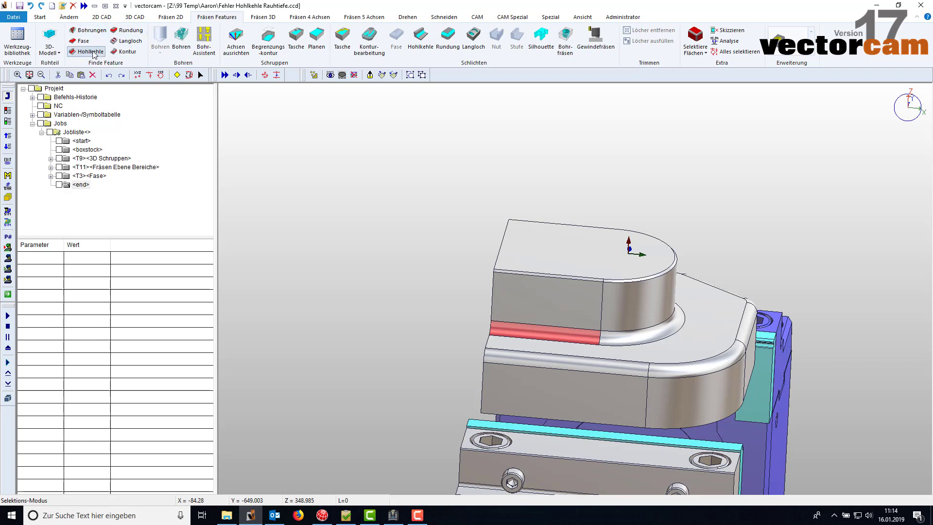
{"action": "middle_click_drag", "start_coordinate": [630, 289], "coordinate": [575, 274]}
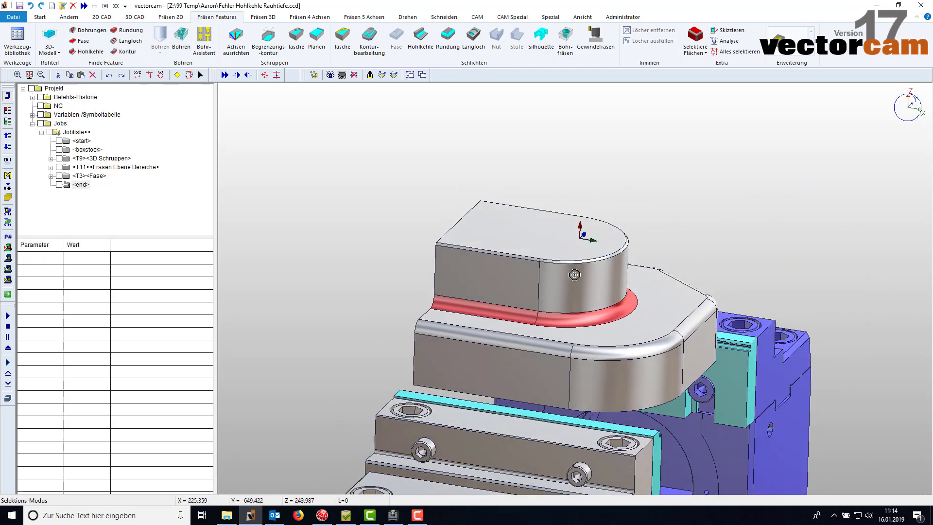
Step: Start a Hohlkehle milling feature for the selected fillets and review its tool, XY allowance and Rauhtiefe settings
{"action": "left_click", "coordinate": [426, 39]}
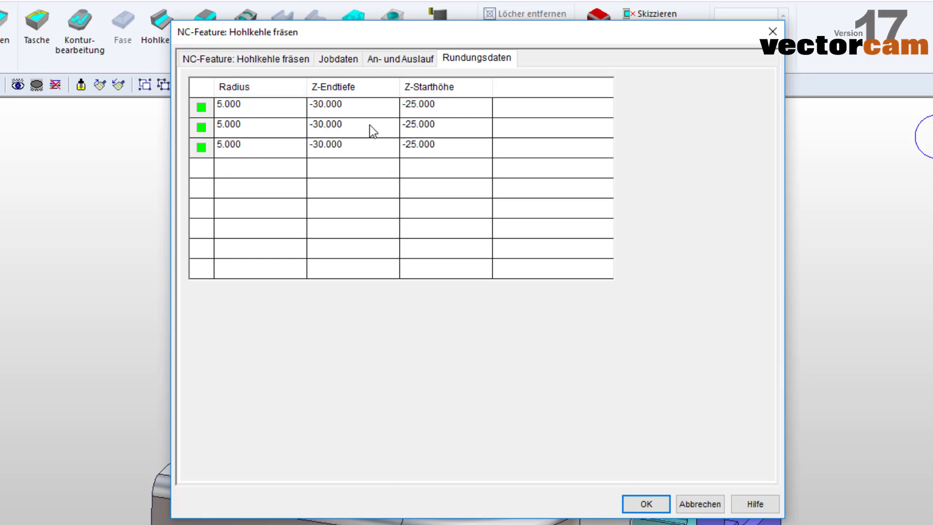
{"action": "left_click", "coordinate": [267, 60]}
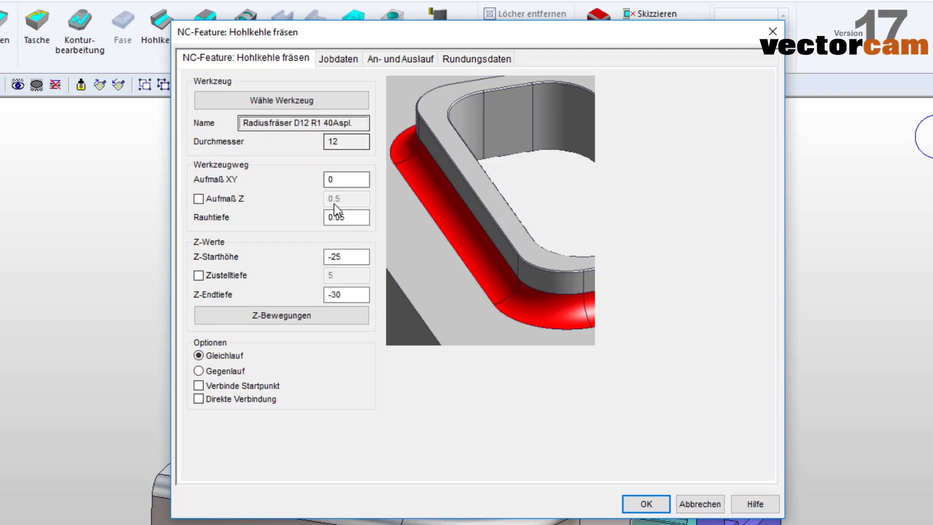
{"action": "left_click", "coordinate": [333, 180]}
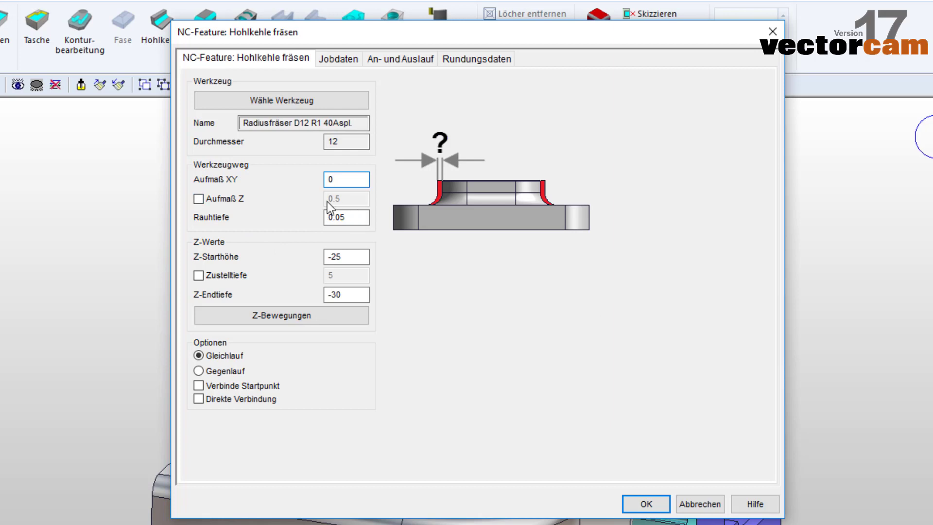
{"action": "left_click", "coordinate": [357, 217]}
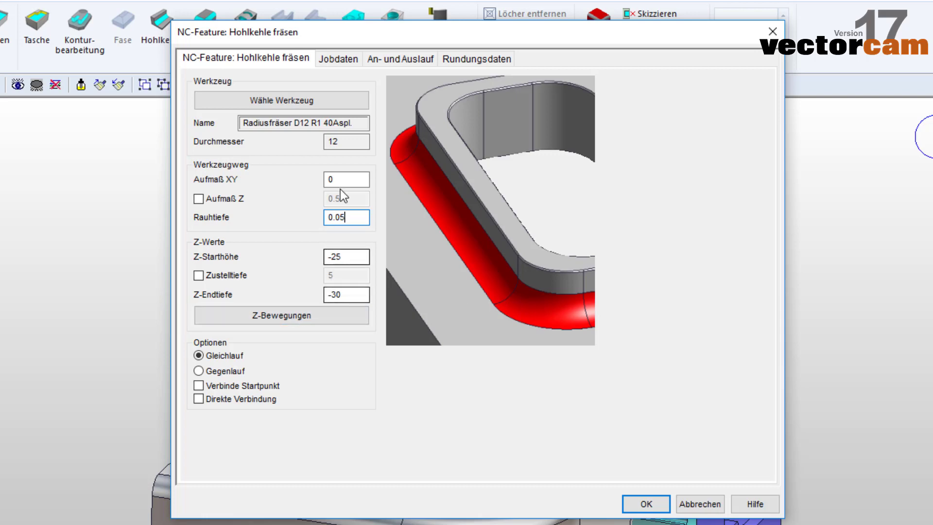
Step: Turn off symmetric lead-in and lead-out, copy the angled lead-in with radius to the lead-out, and calculate the Hohlkehle job
{"action": "left_click", "coordinate": [381, 62]}
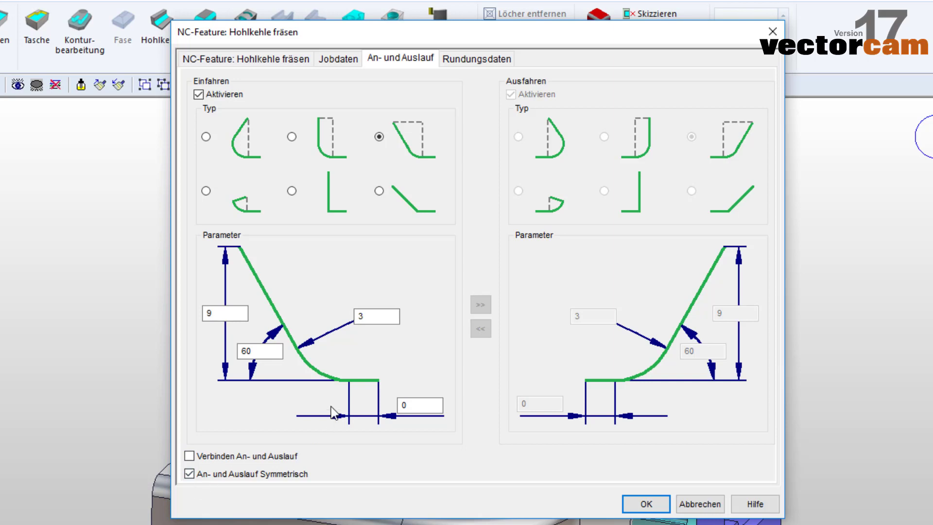
{"action": "left_click", "coordinate": [189, 473]}
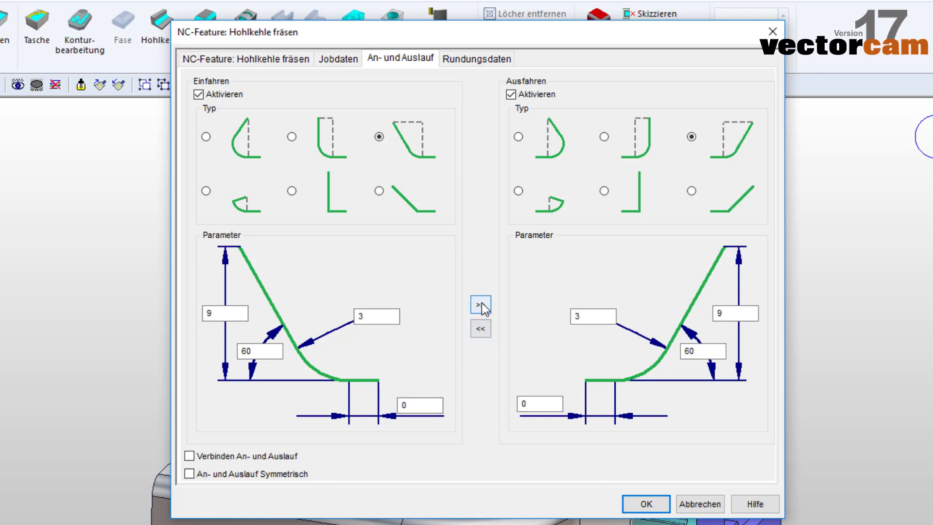
{"action": "left_click", "coordinate": [291, 137]}
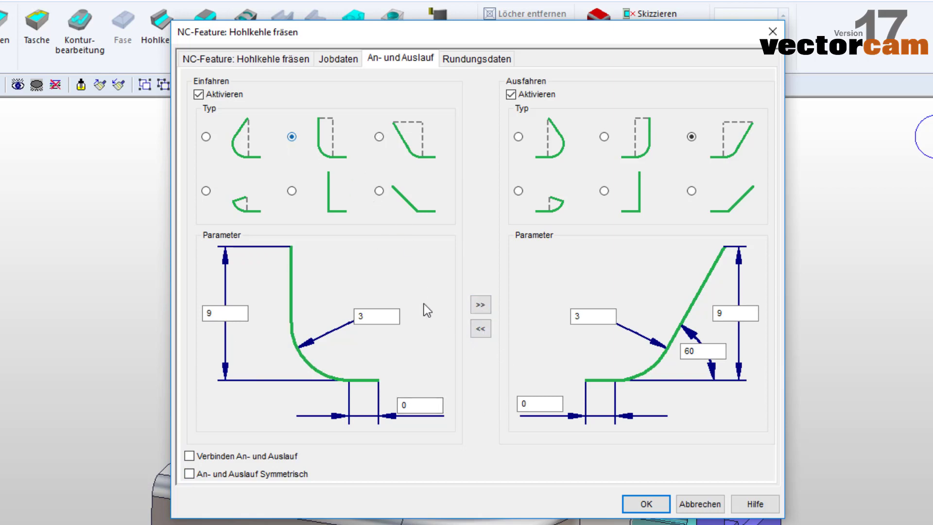
{"action": "left_click", "coordinate": [380, 136]}
{"action": "left_click", "coordinate": [480, 310]}
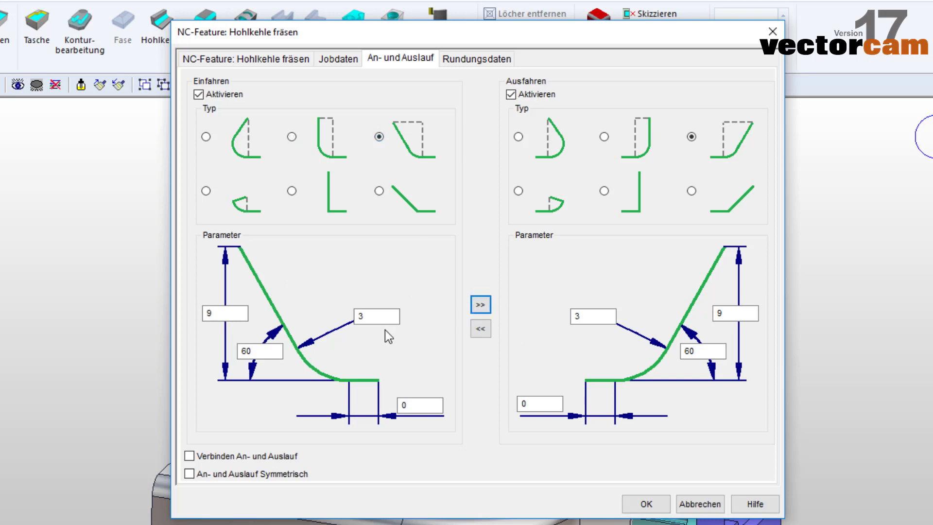
{"action": "double_click", "coordinate": [363, 316]}
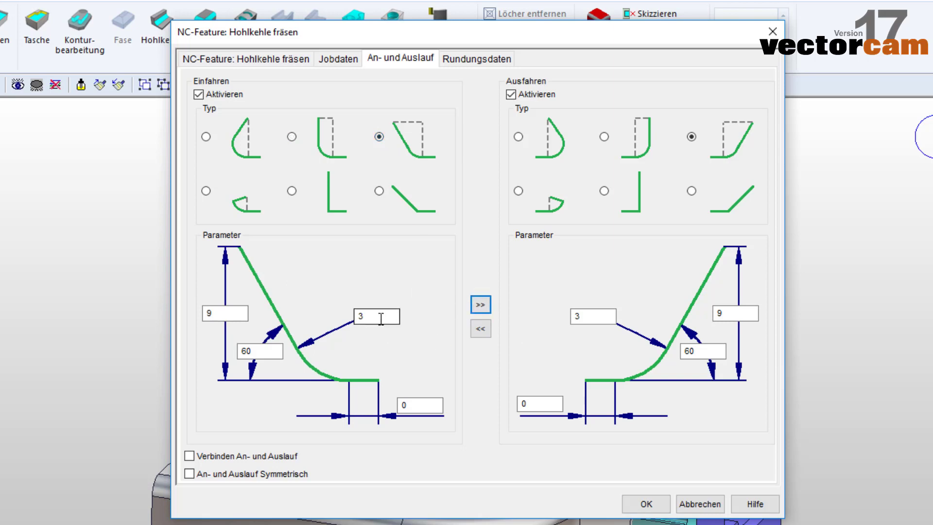
{"action": "left_click", "coordinate": [480, 310]}
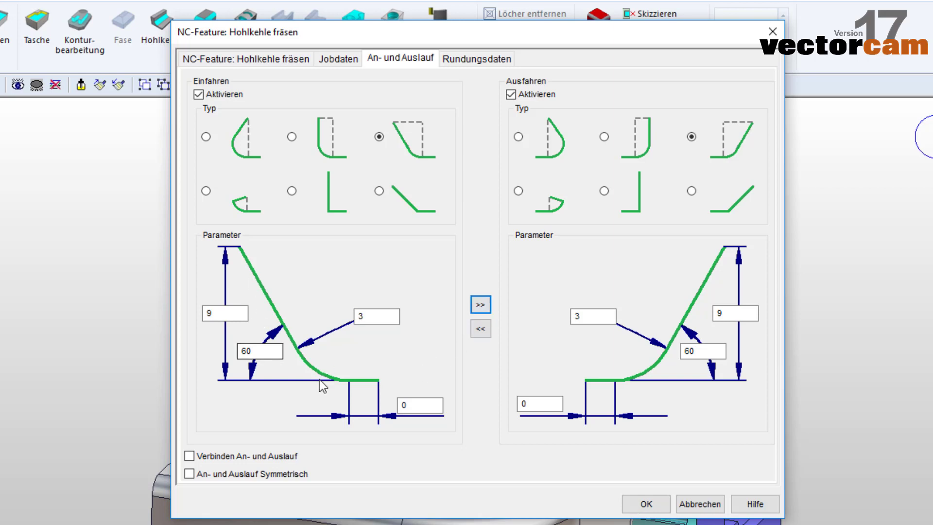
{"action": "left_click", "coordinate": [269, 59]}
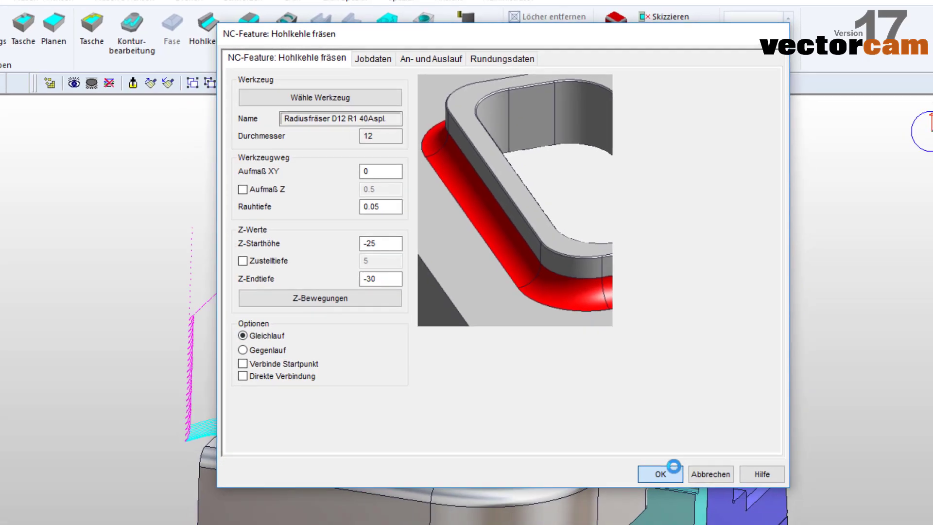
{"action": "left_click", "coordinate": [647, 504]}
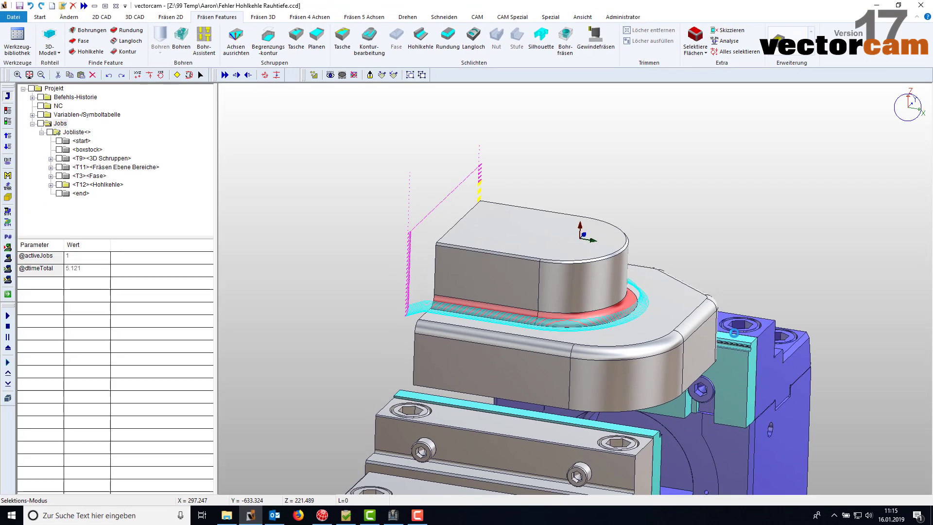
Step: Examine the calculated Hohlkehle toolpath with its lead-in, lead-out and retract moves from several sides of the part
{"action": "scroll", "coordinate": [403, 304], "scroll_direction": "up", "scroll_amount": 3}
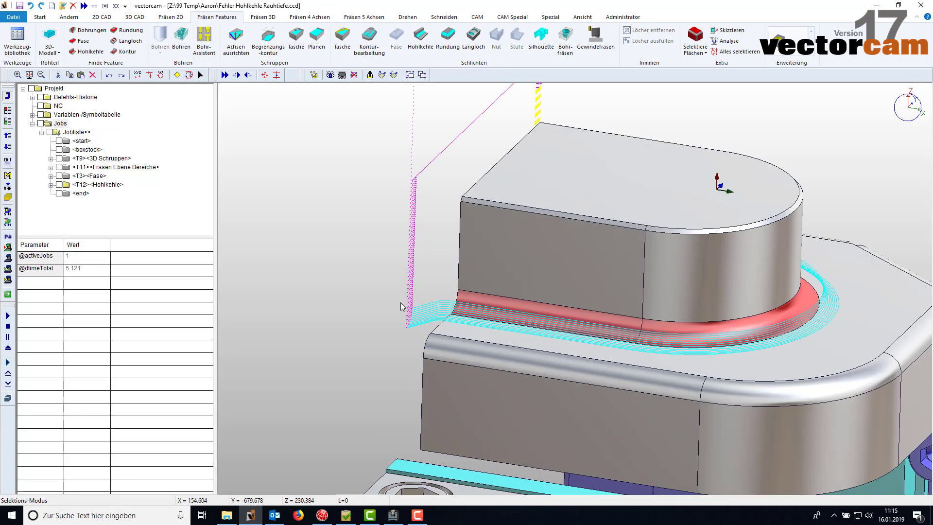
{"action": "left_click", "coordinate": [389, 305]}
{"action": "middle_click_drag", "start_coordinate": [478, 318], "coordinate": [437, 277]}
{"action": "middle_click_drag", "start_coordinate": [317, 98], "coordinate": [342, 150]}
{"action": "left_click", "coordinate": [333, 158]}
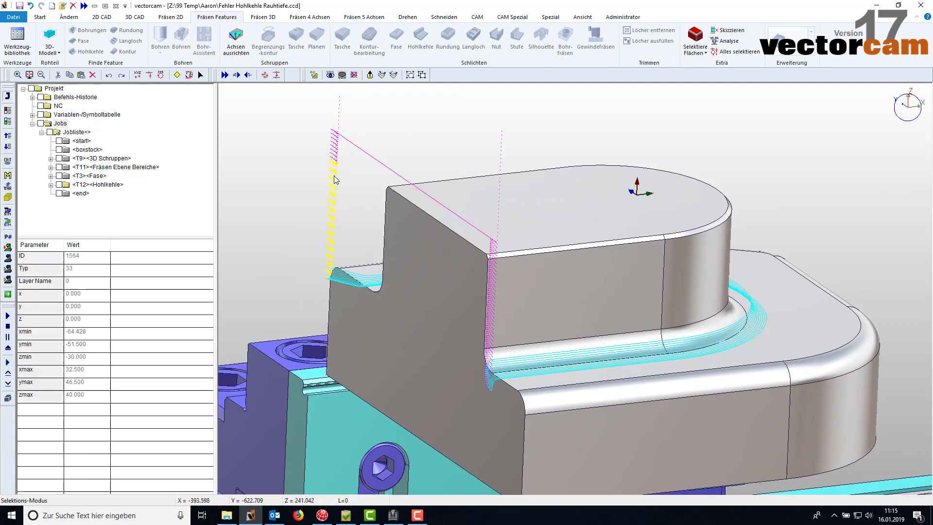
{"action": "middle_click_drag", "start_coordinate": [380, 295], "coordinate": [448, 356]}
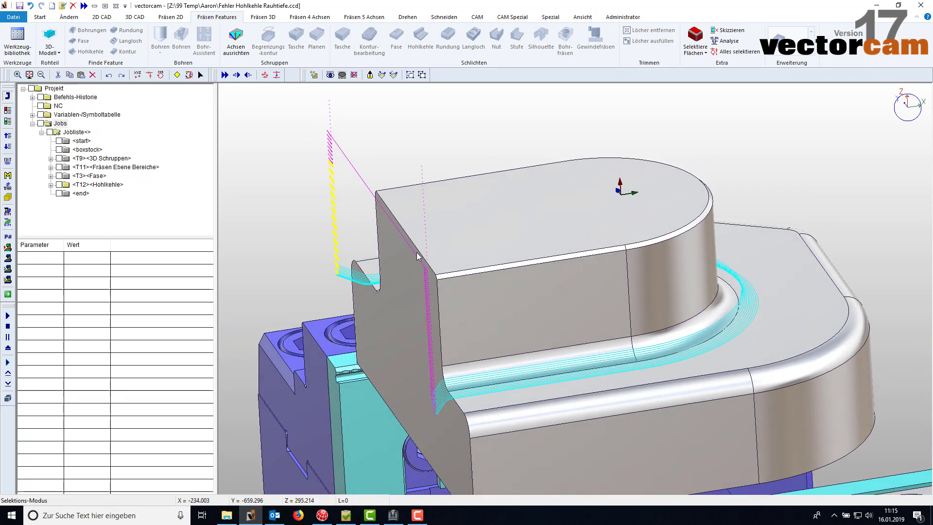
{"action": "middle_click_drag", "start_coordinate": [495, 388], "coordinate": [483, 333]}
Step: Reopen the Hohlkehle job for editing, set Z-Starthöhe to 0 and enable Zustelltiefe with a value of 10
{"action": "right_click", "coordinate": [113, 185]}
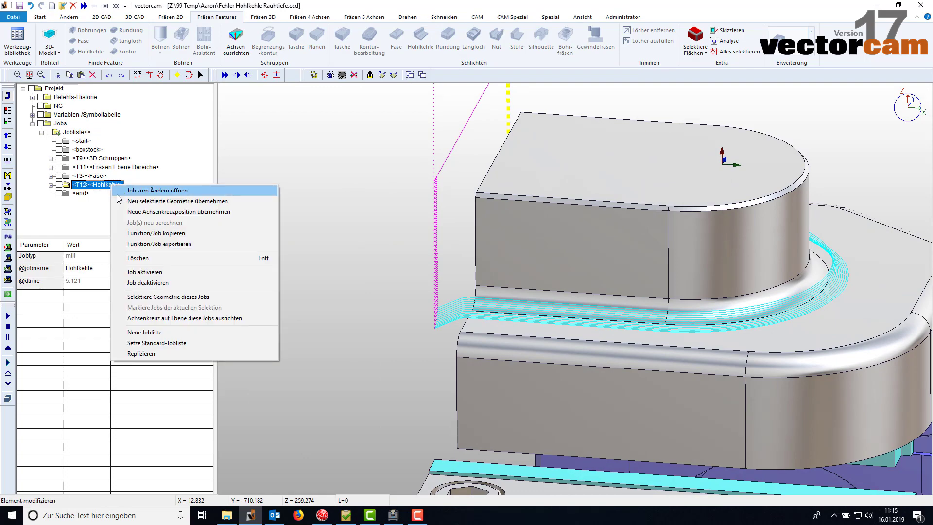
{"action": "left_click", "coordinate": [134, 191]}
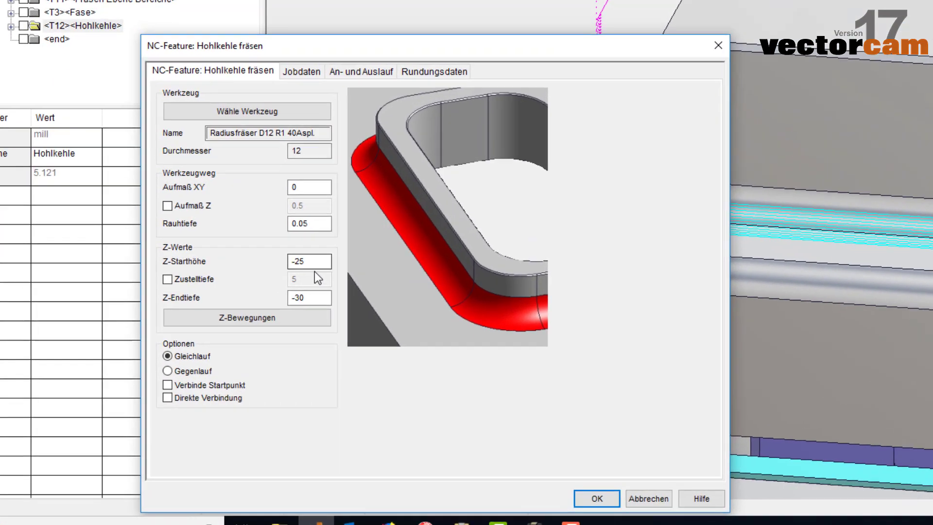
{"action": "left_click", "coordinate": [246, 339]}
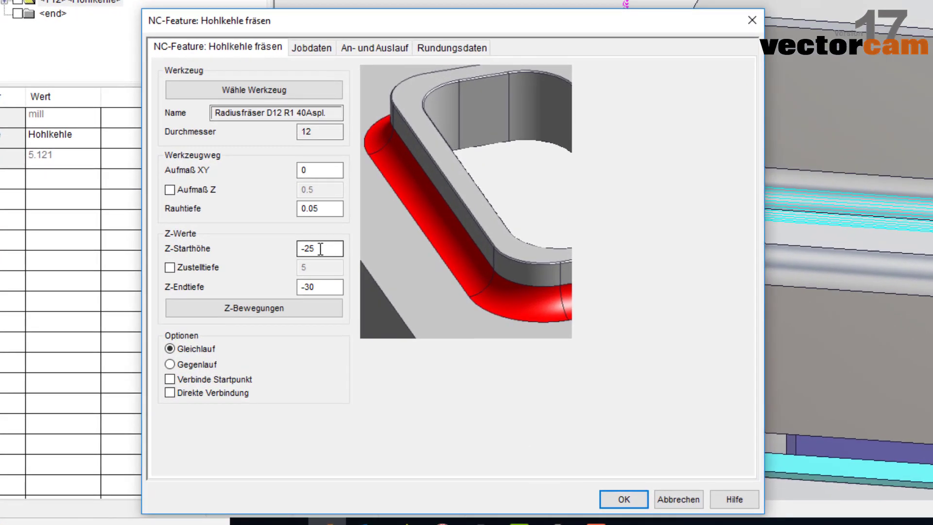
{"action": "type", "text": "0"}
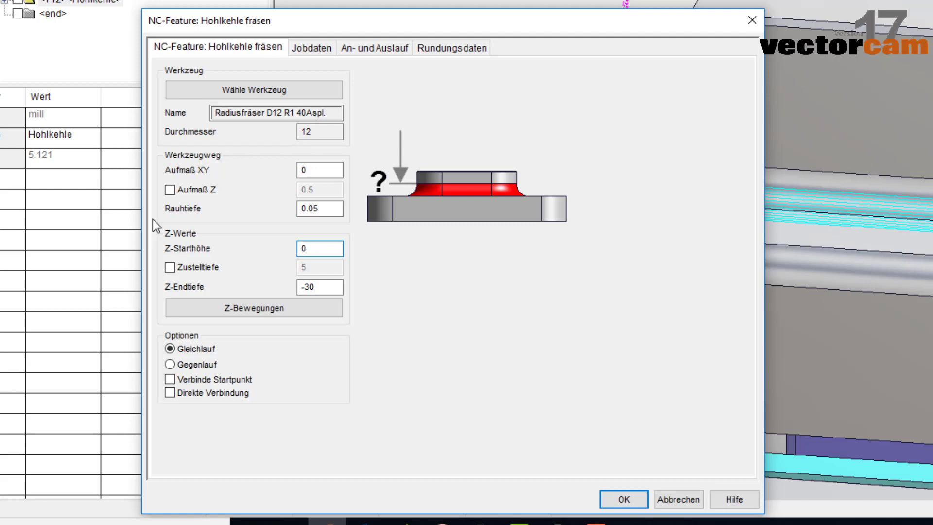
{"action": "left_click", "coordinate": [169, 267]}
{"action": "key", "text": "Tab"}
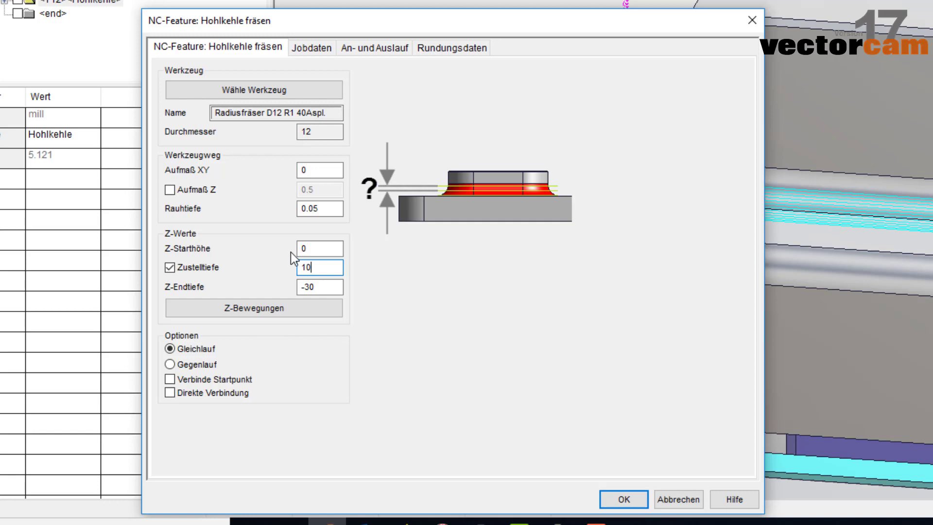
Step: Review the Rauhtiefe and Z-Bewegungen settings of the Hohlkehle job and enable Direkte Verbindung
{"action": "left_click", "coordinate": [325, 209]}
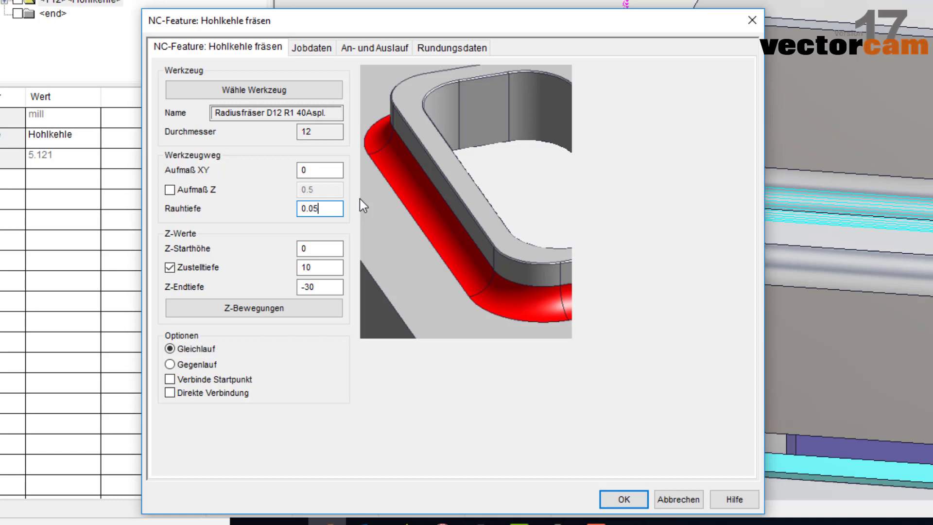
{"action": "left_click", "coordinate": [256, 310]}
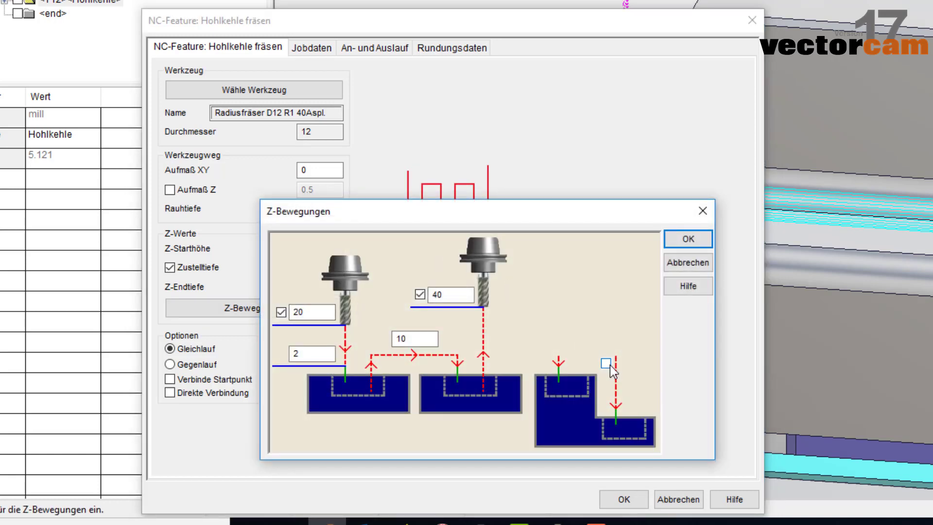
{"action": "left_click", "coordinate": [690, 241]}
{"action": "left_click", "coordinate": [170, 393]}
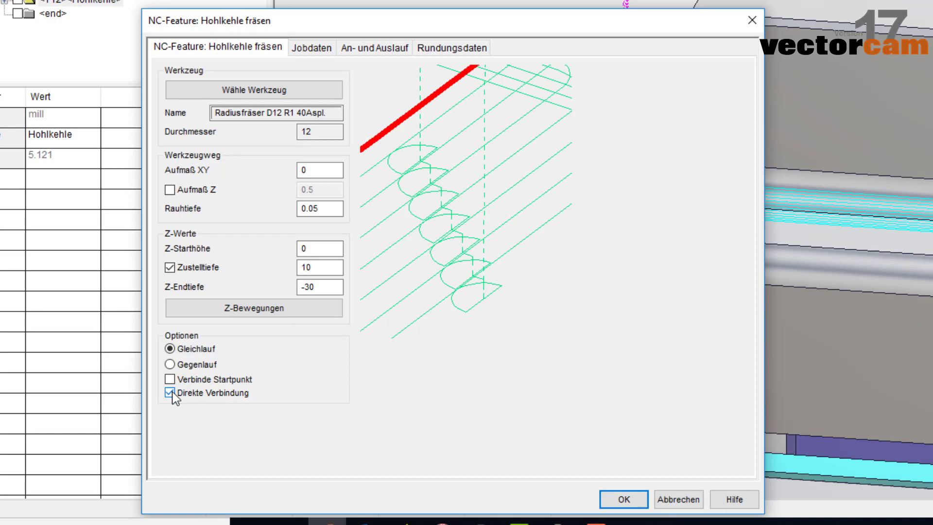
Step: Set the straight lead-in length to 10, copy the lead-in settings to the lead-out, and recalculate the Hohlkehle job
{"action": "left_click", "coordinate": [384, 48]}
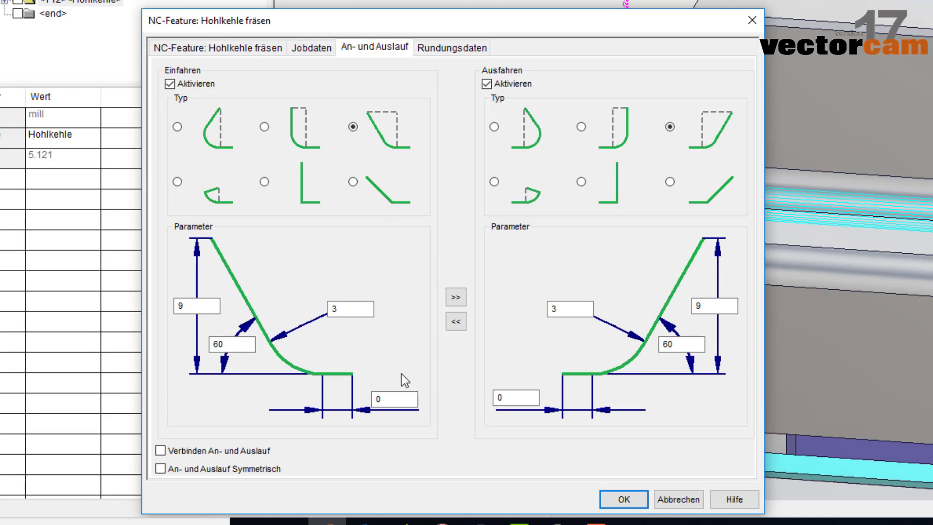
{"action": "double_click", "coordinate": [400, 401]}
{"action": "left_click", "coordinate": [456, 297]}
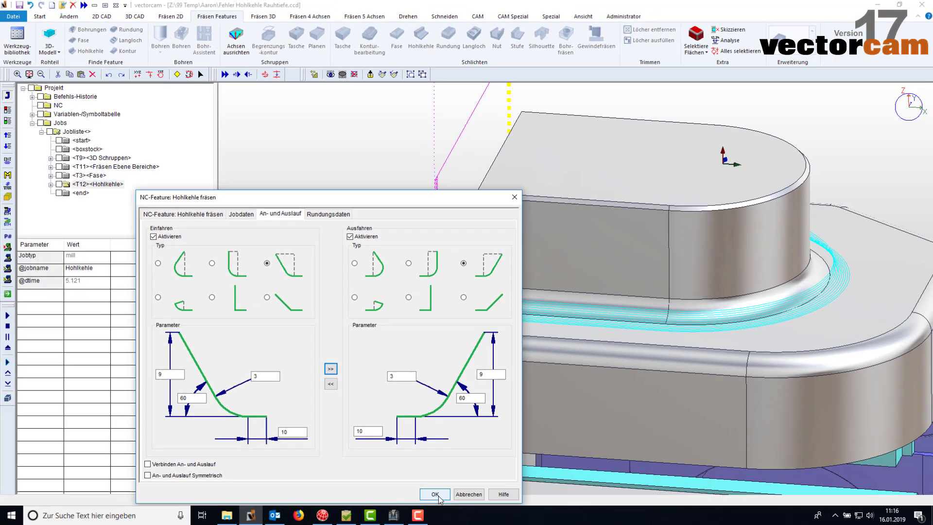
{"action": "left_click", "coordinate": [630, 502]}
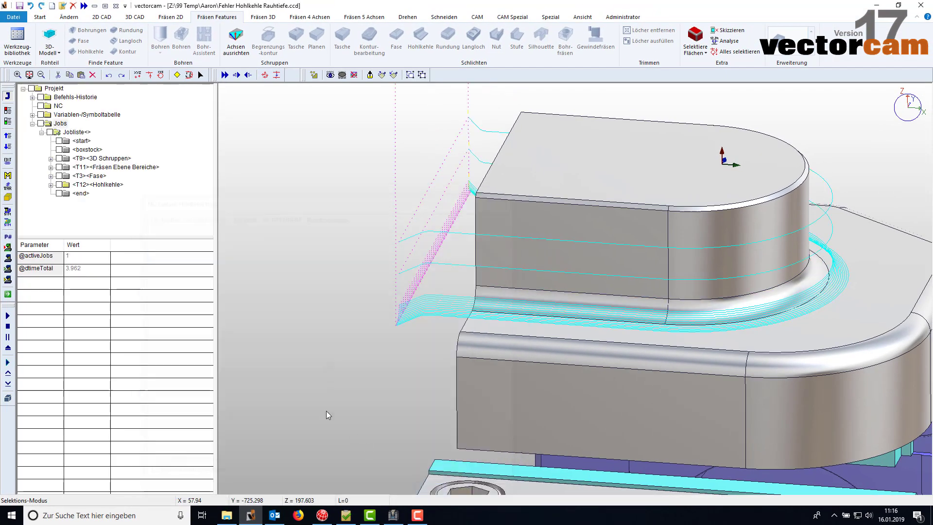
Step: Activate all jobs in the job list and open the machine simulation at the Hohlkehle operation
{"action": "scroll", "coordinate": [555, 277], "scroll_direction": "up", "scroll_amount": 2}
{"action": "middle_click_drag", "start_coordinate": [555, 277], "coordinate": [570, 263]}
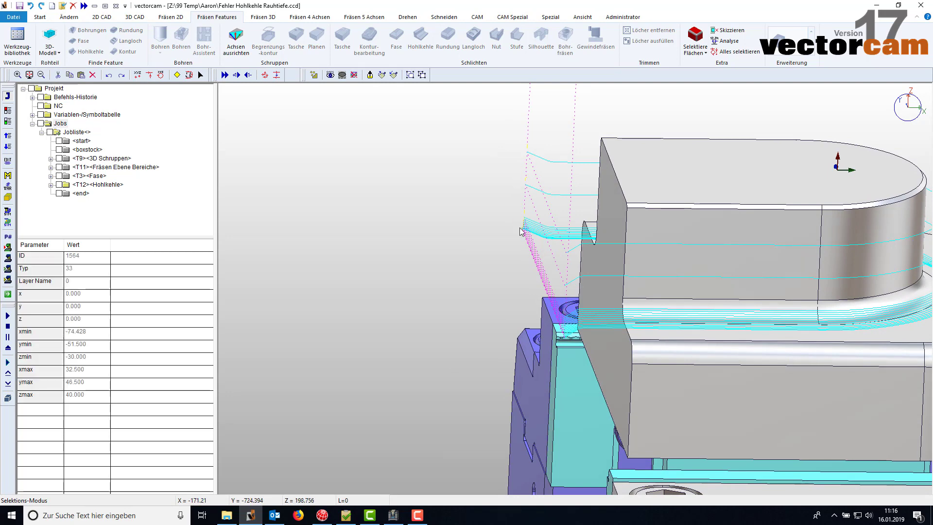
{"action": "mouse_move", "coordinate": [663, 265]}
{"action": "middle_mouse_down"}
{"action": "mouse_move", "coordinate": [578, 321]}
{"action": "mouse_move", "coordinate": [669, 321]}
{"action": "mouse_move", "coordinate": [608, 308]}
{"action": "mouse_move", "coordinate": [652, 275]}
{"action": "middle_mouse_up"}
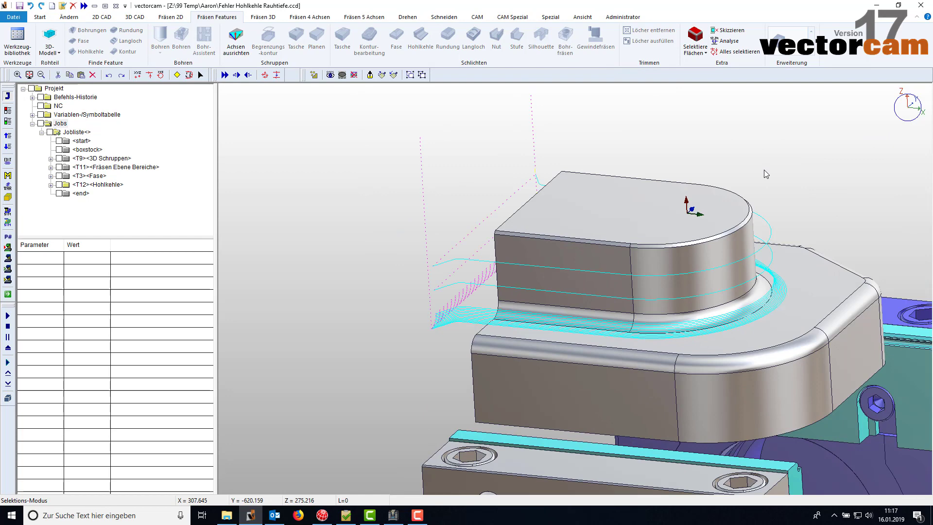
{"action": "left_click", "coordinate": [72, 131]}
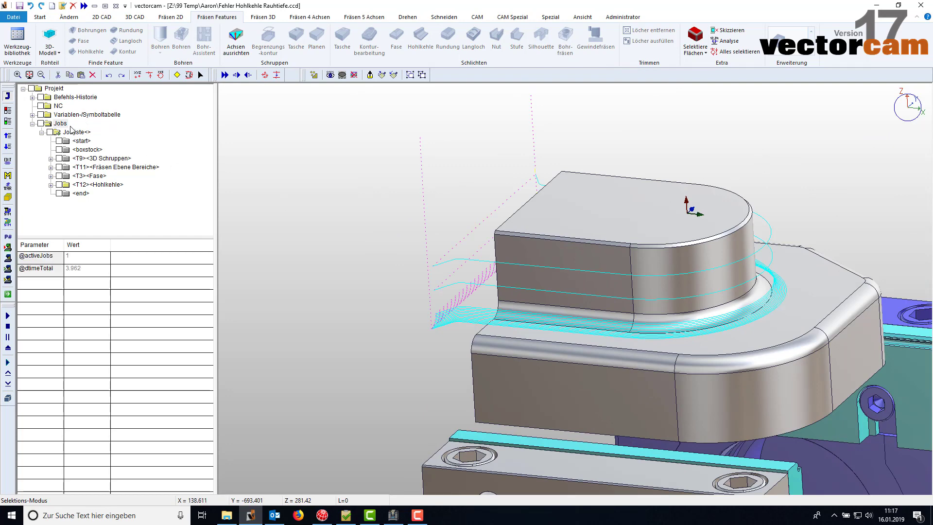
{"action": "left_click", "coordinate": [50, 133]}
{"action": "left_click", "coordinate": [11, 123]}
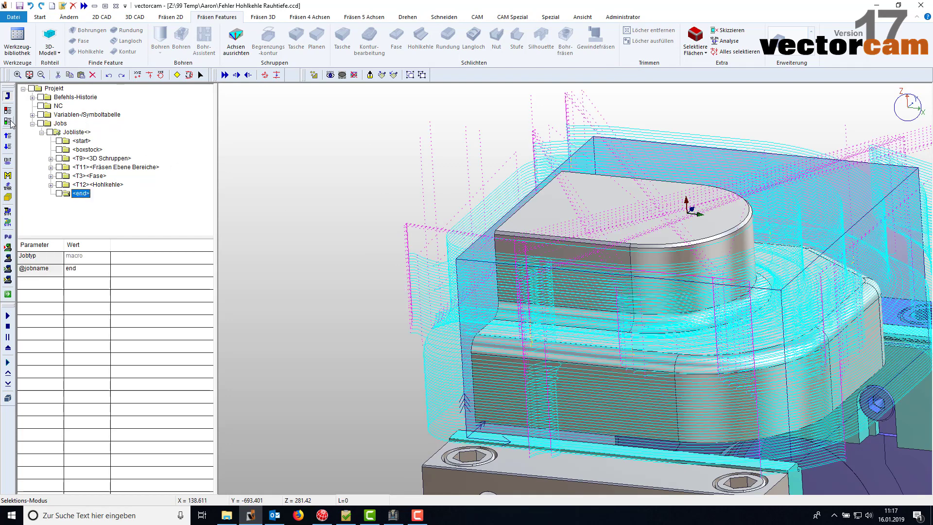
{"action": "left_click", "coordinate": [7, 225]}
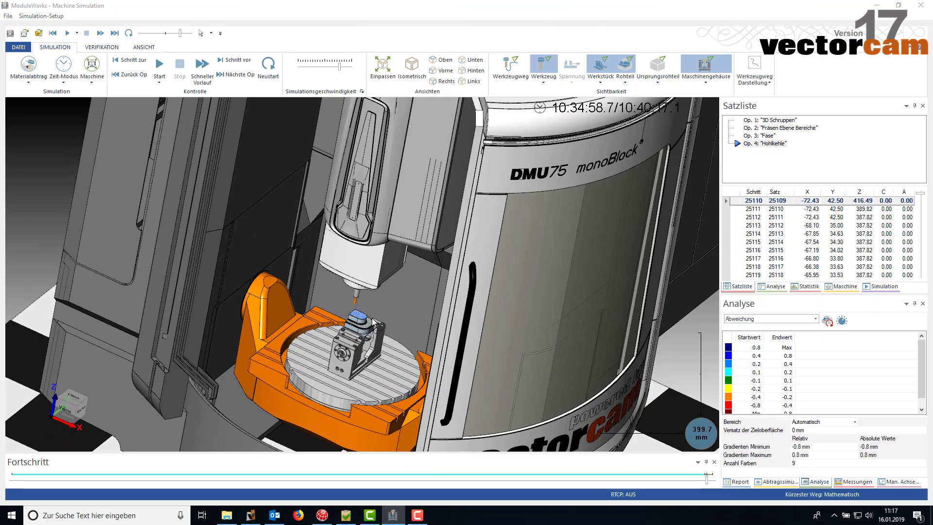
{"action": "scroll", "coordinate": [375, 322], "scroll_direction": "up", "scroll_amount": 10}
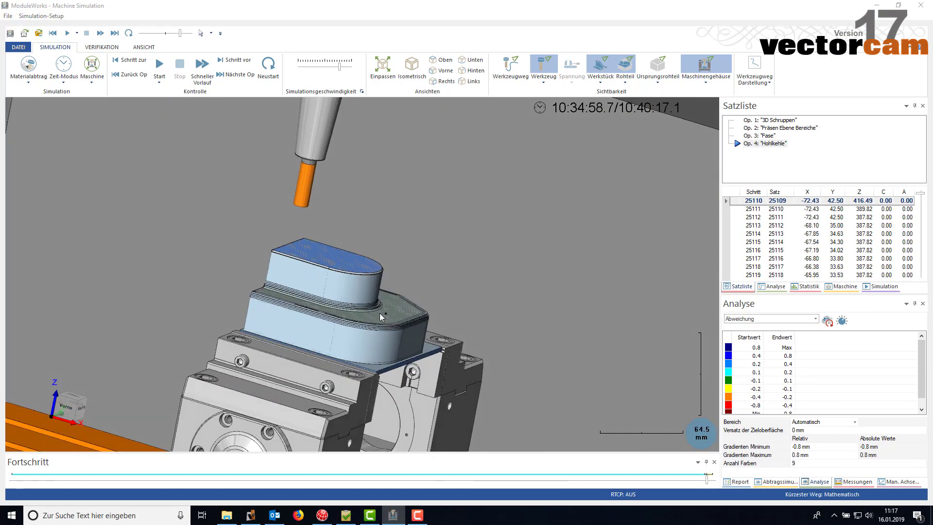
Step: Run the Hohlkehle operation in the machine simulation at reduced speed, then raise the simulation speed slightly for the remaining passes
{"action": "mouse_move", "coordinate": [380, 313]}
{"action": "left_mouse_down"}
{"action": "mouse_move", "coordinate": [371, 315]}
{"action": "mouse_move", "coordinate": [396, 314]}
{"action": "left_mouse_up"}
{"action": "left_click", "coordinate": [906, 152]}
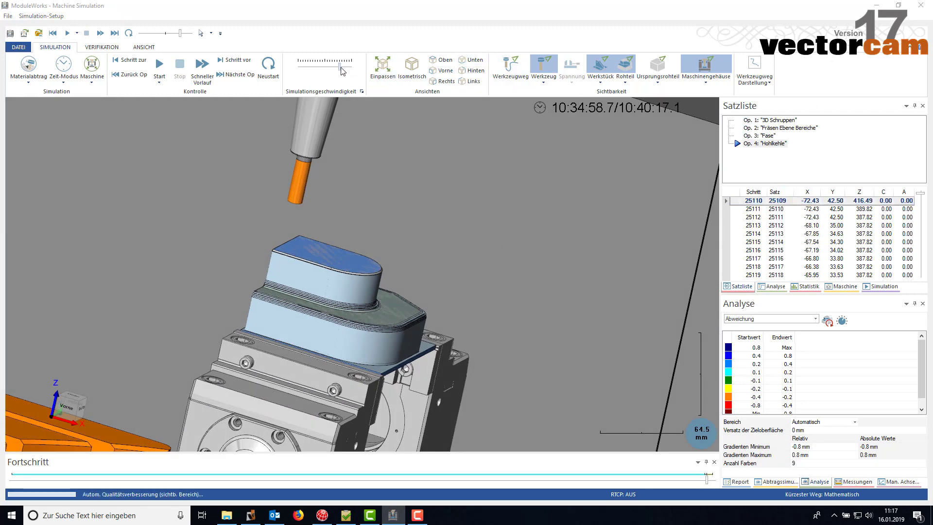
{"action": "left_click_drag", "start_coordinate": [340, 67], "coordinate": [317, 66]}
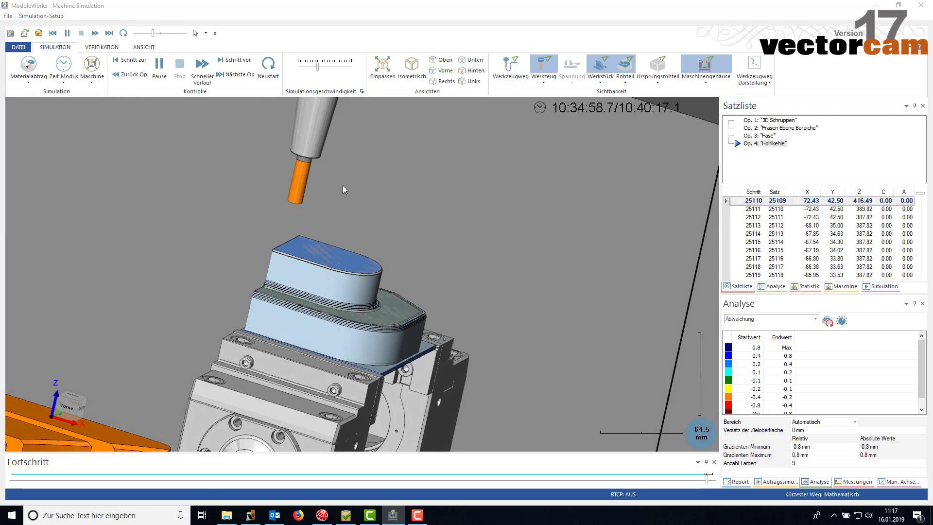
{"action": "left_click", "coordinate": [159, 66]}
{"action": "scroll", "coordinate": [339, 275], "scroll_direction": "down", "scroll_amount": 3}
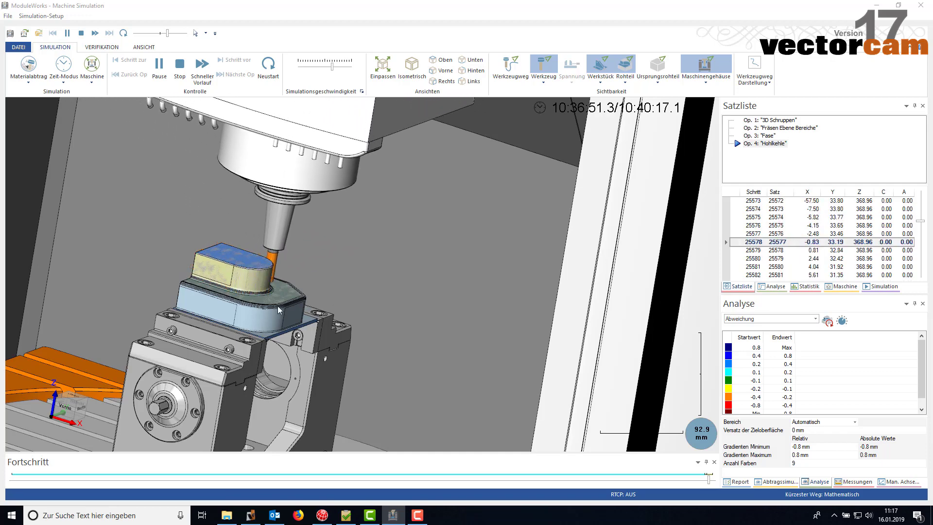
{"action": "left_click_drag", "start_coordinate": [332, 66], "coordinate": [338, 67]}
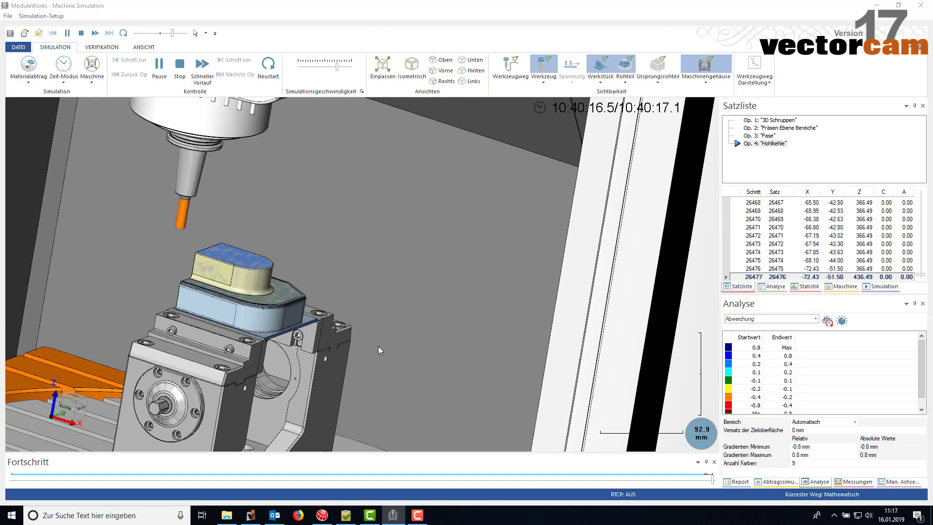
Step: Examine the simulated fillet at the base of the upper boss up close and from a lower angle
{"action": "scroll", "coordinate": [287, 301], "scroll_direction": "up", "scroll_amount": 4}
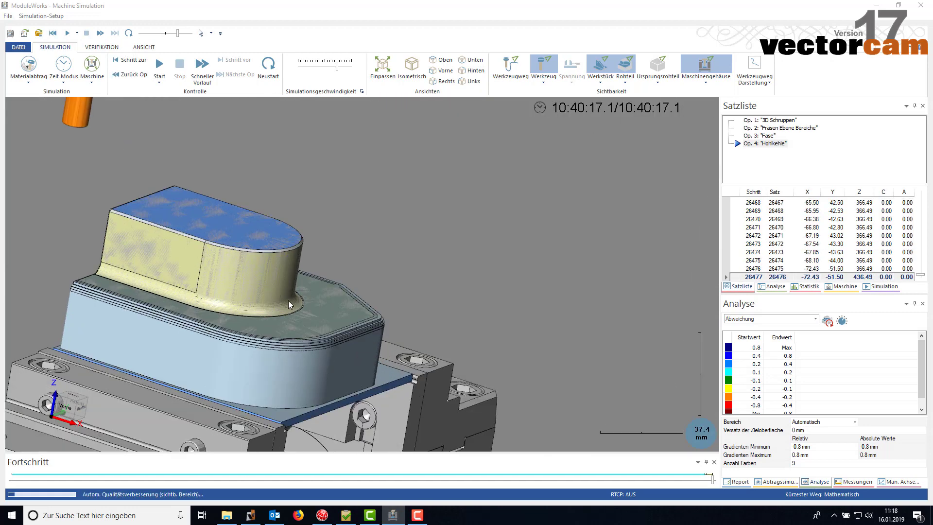
{"action": "mouse_move", "coordinate": [287, 300]}
{"action": "left_mouse_down"}
{"action": "mouse_move", "coordinate": [327, 293]}
{"action": "mouse_move", "coordinate": [289, 299]}
{"action": "mouse_move", "coordinate": [275, 291]}
{"action": "mouse_move", "coordinate": [301, 307]}
{"action": "left_mouse_up"}
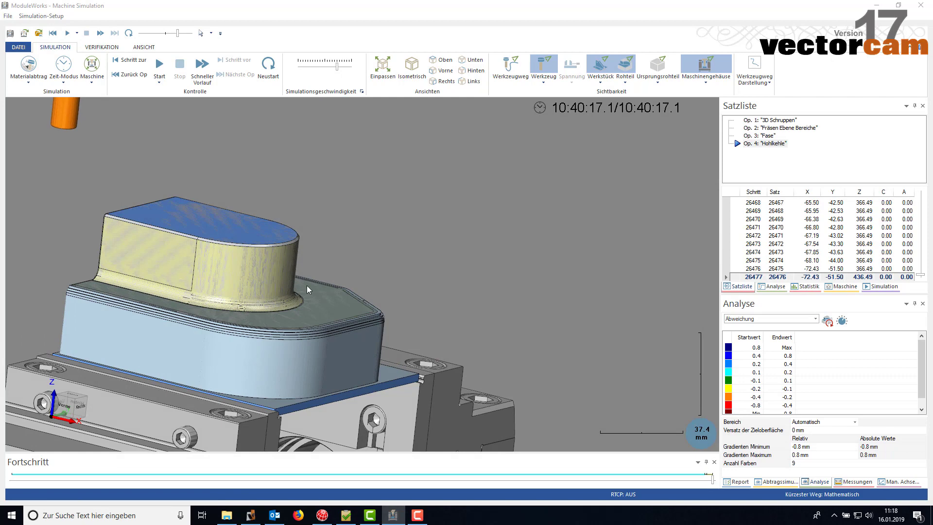
{"action": "scroll", "coordinate": [305, 289], "scroll_direction": "down", "scroll_amount": 2}
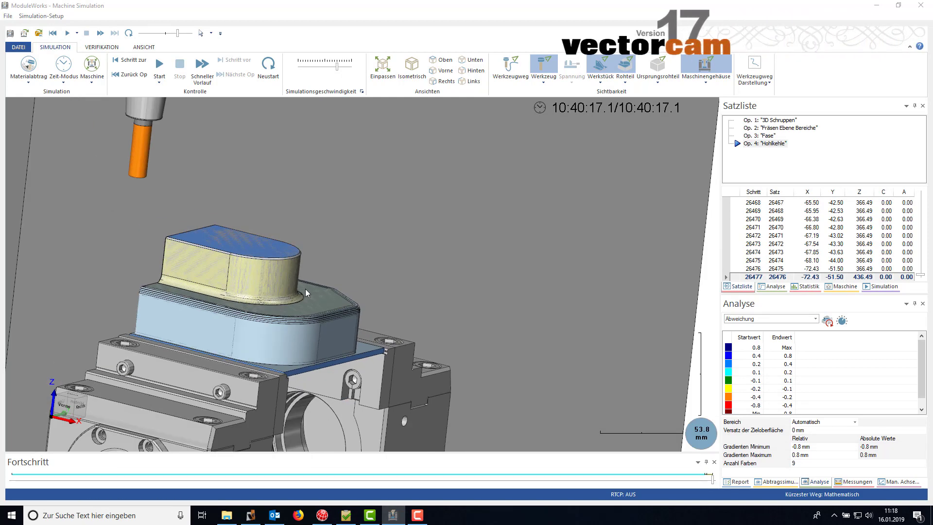